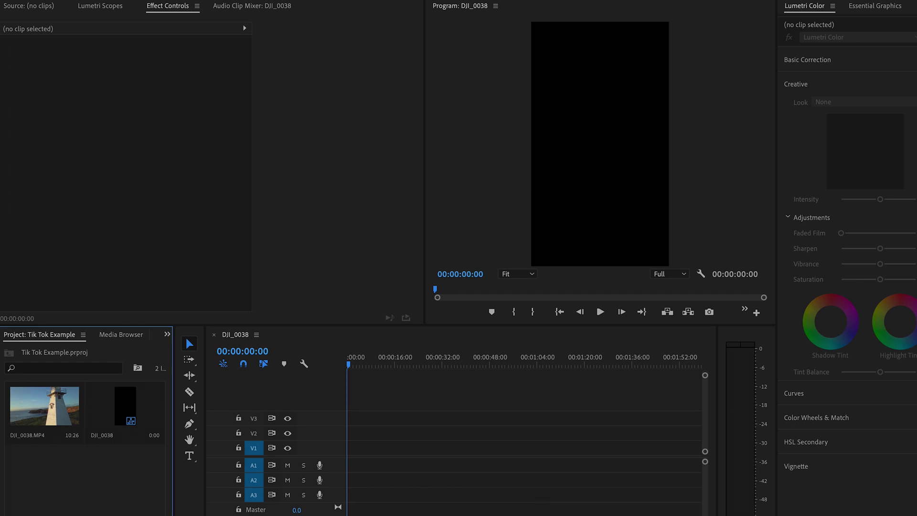
Enable Maximum Render Quality in the DJI_0038 Sequence Settings, accepting the performance warning.
{"action": "left_click", "coordinate": [390, 395]}
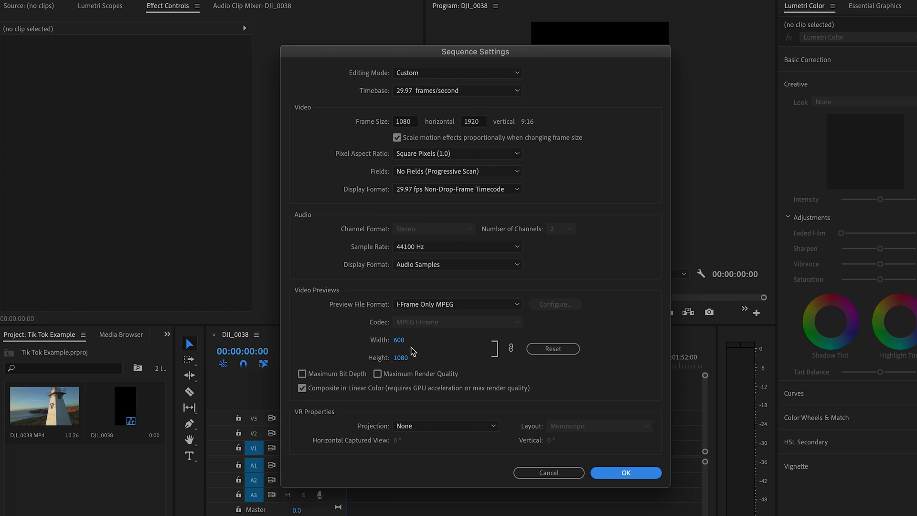
{"action": "left_click", "coordinate": [378, 373]}
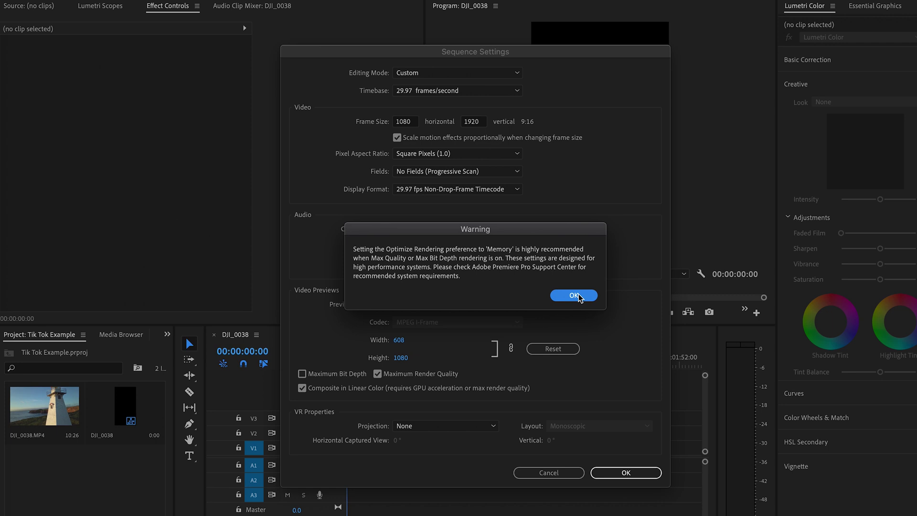
{"action": "left_click", "coordinate": [579, 296]}
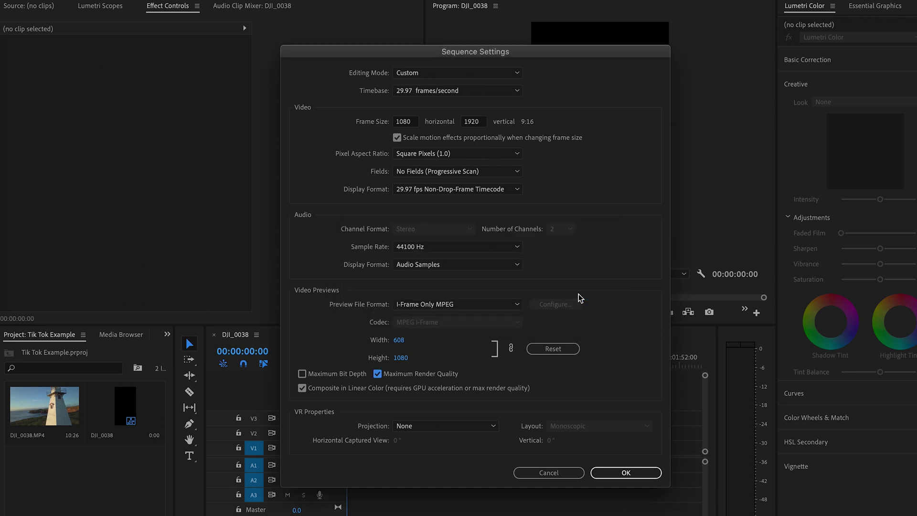
{"action": "left_click", "coordinate": [625, 473]}
{"action": "left_click", "coordinate": [637, 472]}
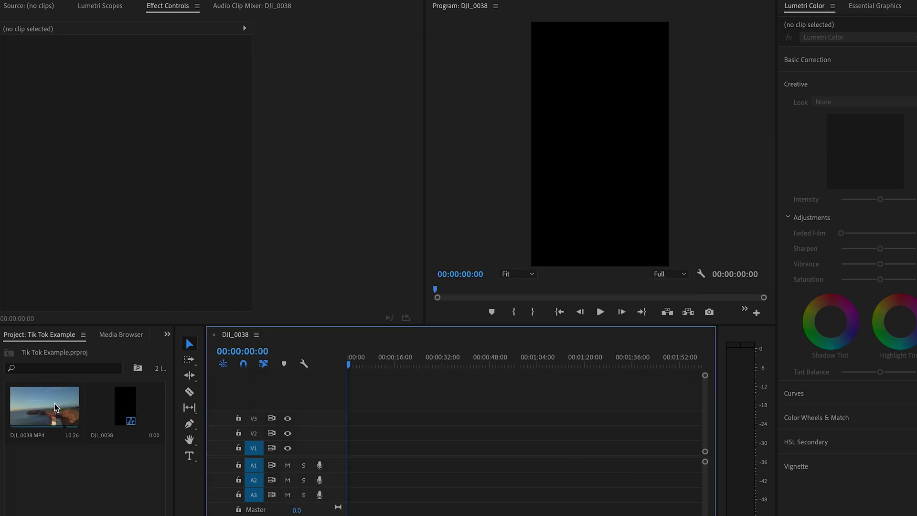
Add DJI_0038.MP4 to track V1, choosing Keep existing settings for the vertical sequence.
{"action": "left_click_drag", "start_coordinate": [55, 403], "coordinate": [349, 452]}
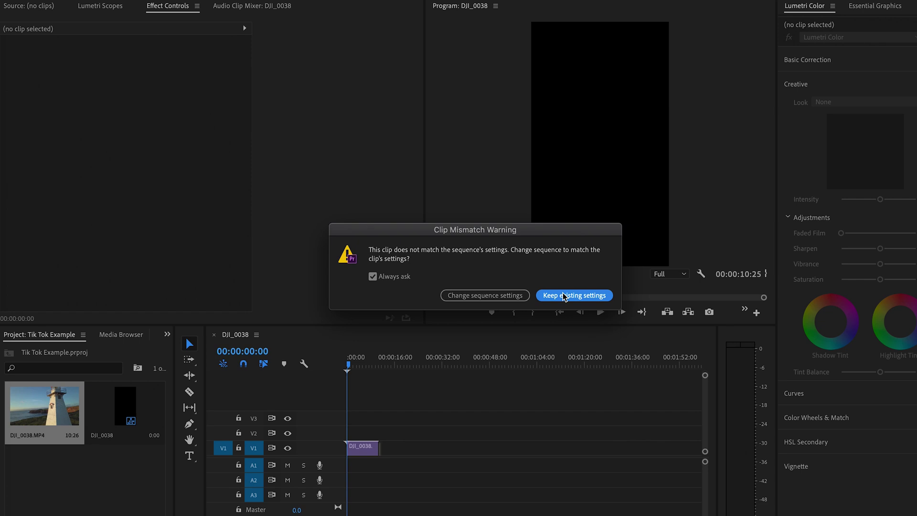
{"action": "left_click", "coordinate": [563, 295]}
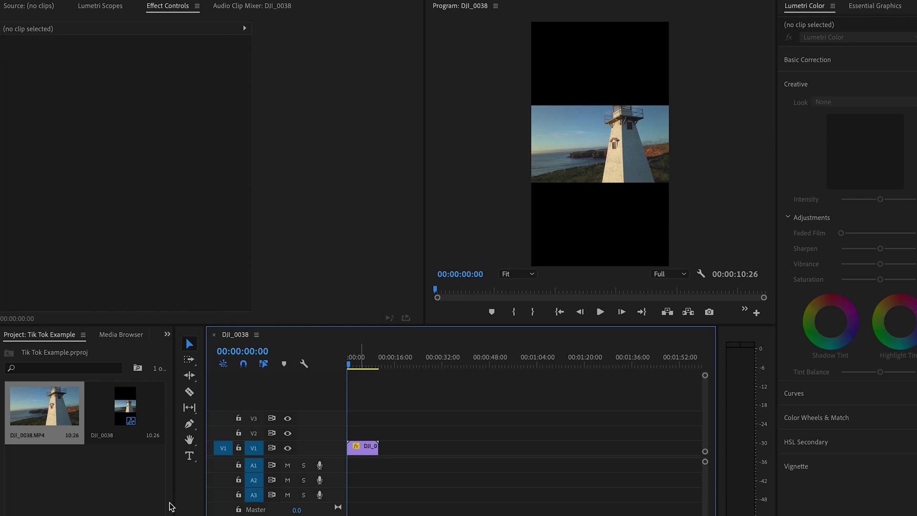
Set the clip's Motion Scale to 91.1 and Position X to 297, then play to check framing.
{"action": "left_click", "coordinate": [361, 449]}
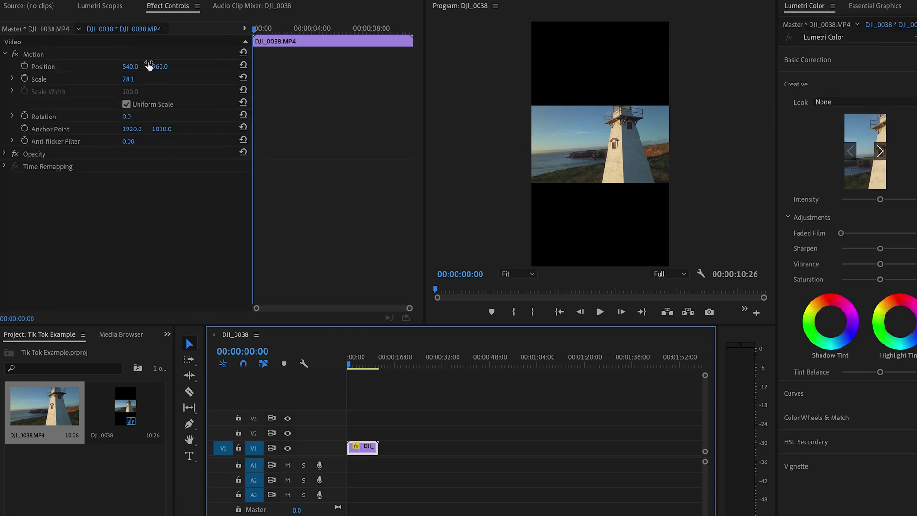
{"action": "left_click", "coordinate": [128, 80]}
{"action": "key", "text": "Return"}
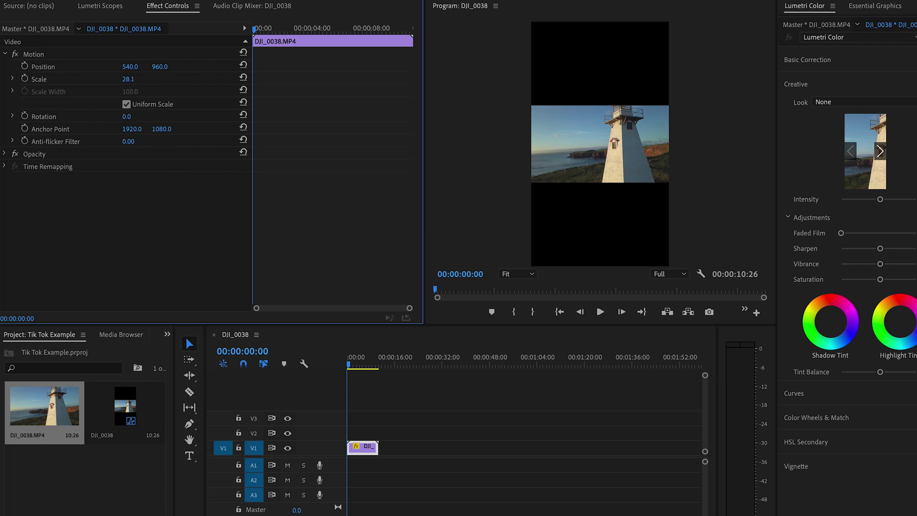
{"action": "mouse_move", "coordinate": [128, 79]}
{"action": "left_mouse_down"}
{"action": "mouse_move", "coordinate": [174, 79]}
{"action": "mouse_move", "coordinate": [139, 79]}
{"action": "left_mouse_up"}
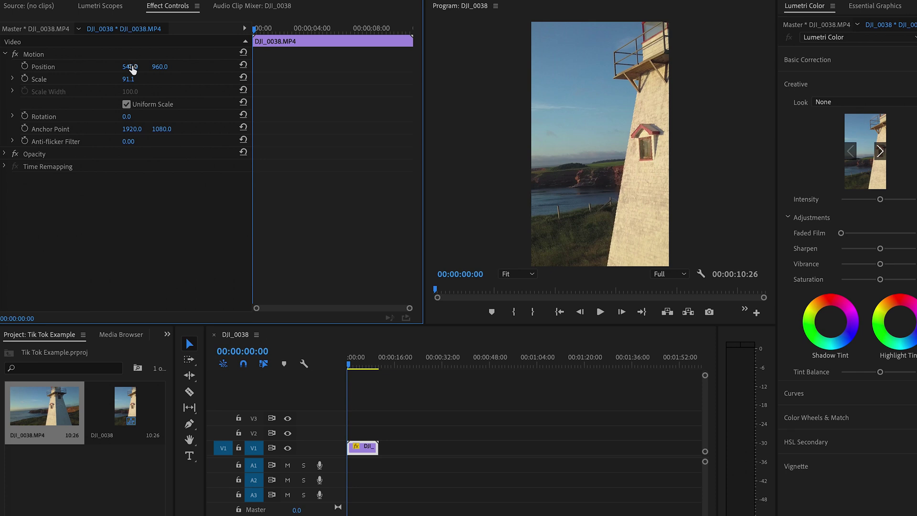
{"action": "left_click_drag", "start_coordinate": [133, 70], "coordinate": [15, 70]}
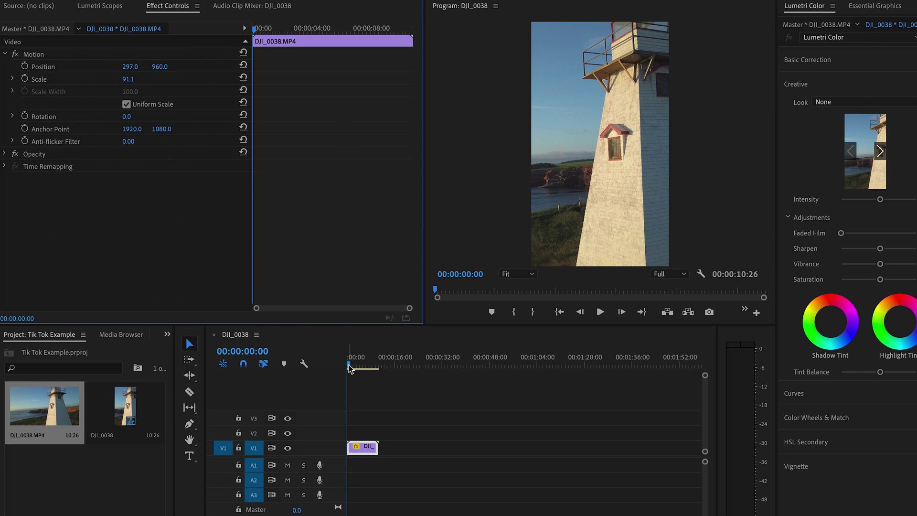
{"action": "key", "text": "space"}
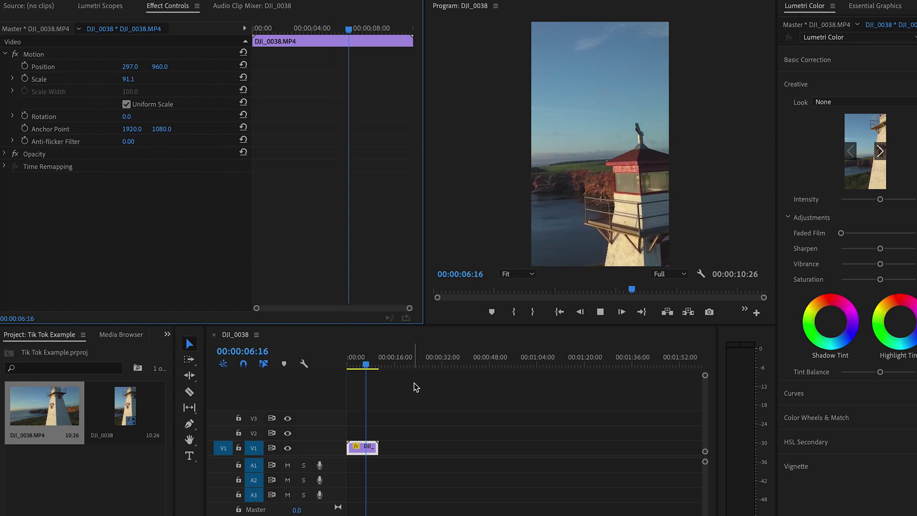
Trim the lighthouse clip's end to 00:00:07:08 and return the playhead to the start.
{"action": "key", "text": "space"}
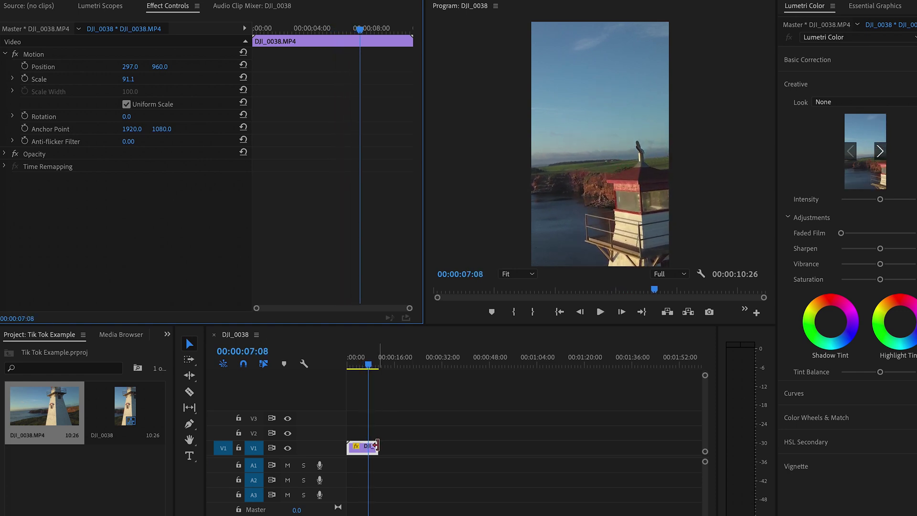
{"action": "left_click_drag", "start_coordinate": [375, 446], "coordinate": [367, 446]}
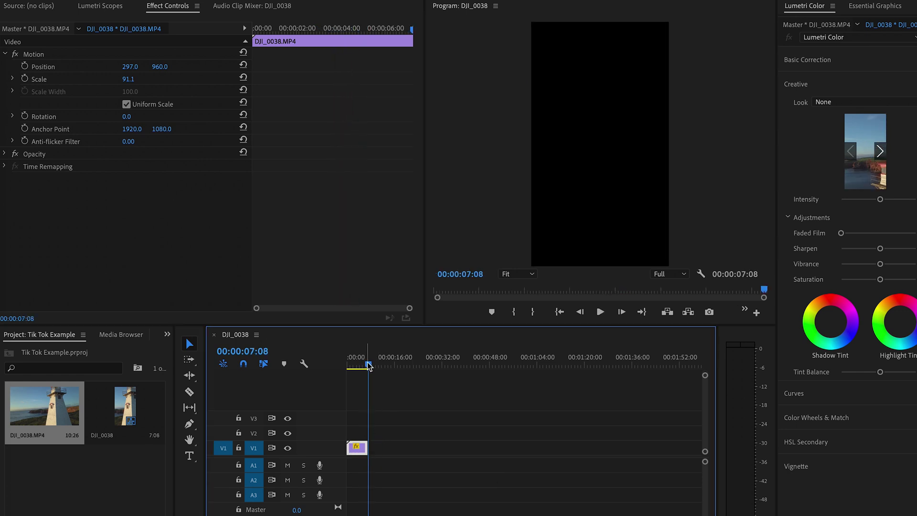
{"action": "left_click_drag", "start_coordinate": [369, 366], "coordinate": [343, 365]}
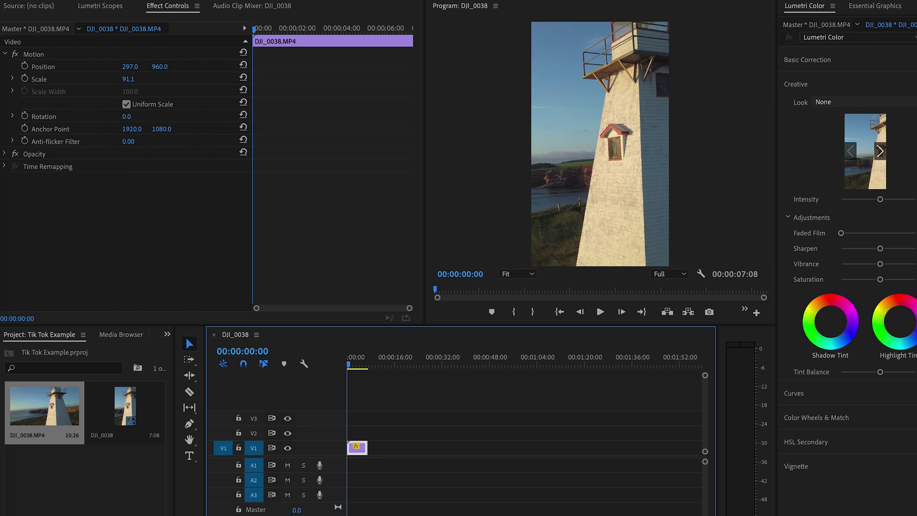
{"action": "left_click", "coordinate": [859, 102]}
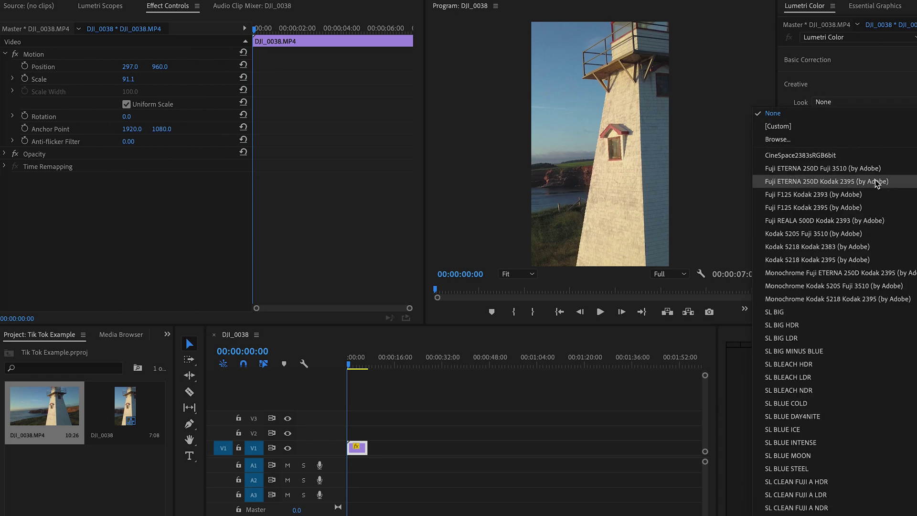
Apply the 'Kodak 5205 Fuji 3510 (by Adobe)' Lumetri creative look and play the clip to review it.
{"action": "left_click", "coordinate": [841, 238]}
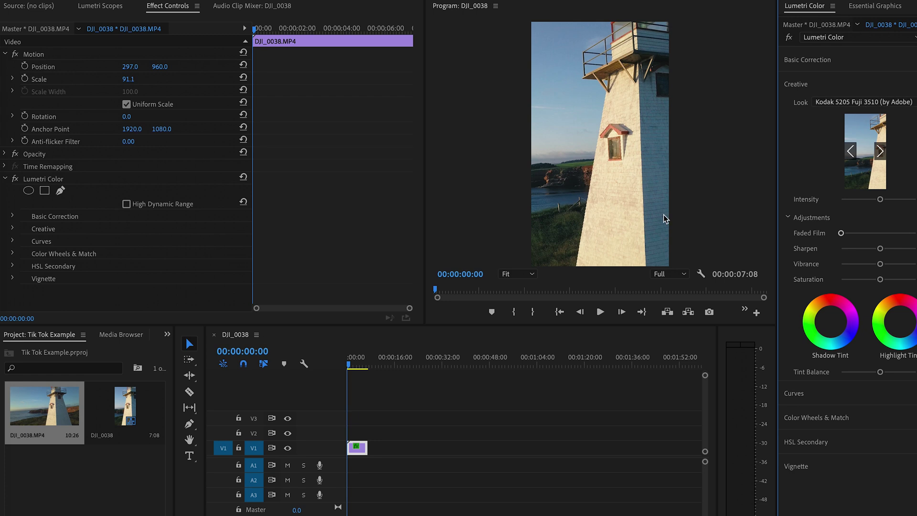
{"action": "left_click", "coordinate": [601, 313]}
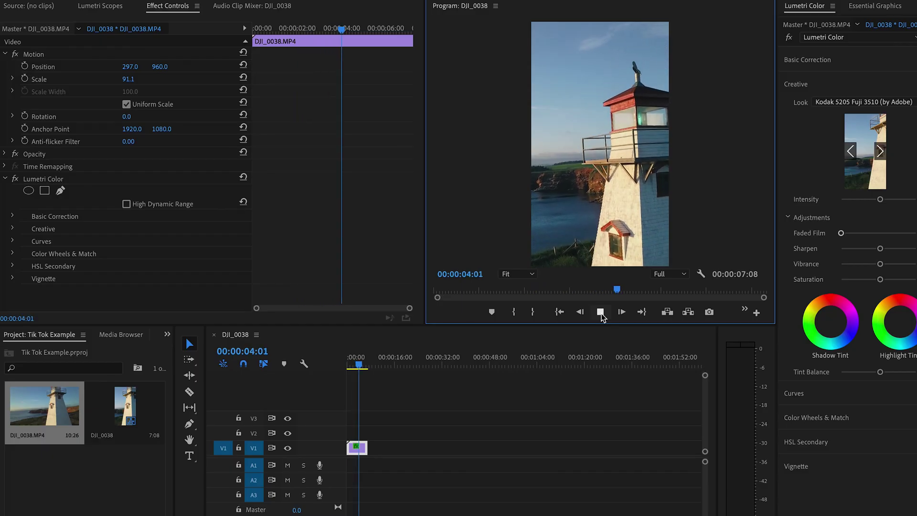
{"action": "left_click", "coordinate": [601, 313]}
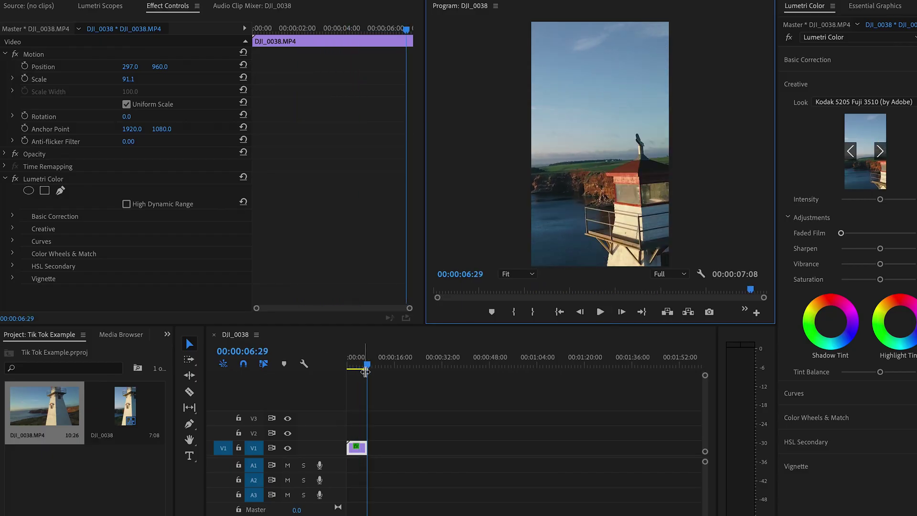
Render In to Out previews for all 211 frames and play back the rendered sequence.
{"action": "left_click_drag", "start_coordinate": [366, 367], "coordinate": [305, 369]}
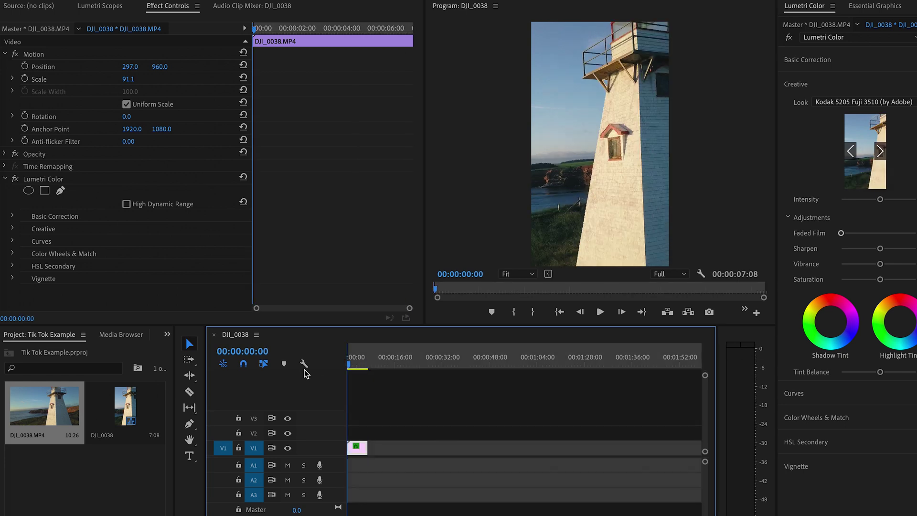
{"action": "left_click_drag", "start_coordinate": [371, 358], "coordinate": [338, 364]}
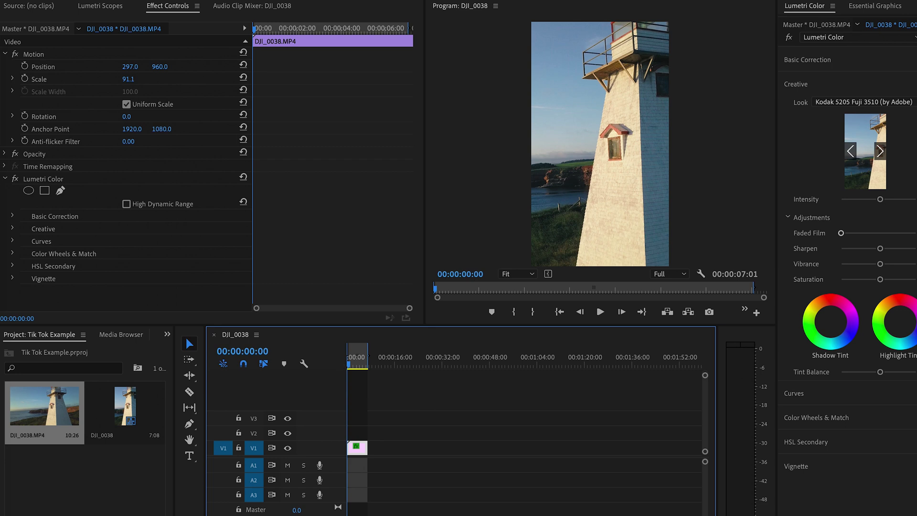
{"action": "left_click", "coordinate": [148, 0]}
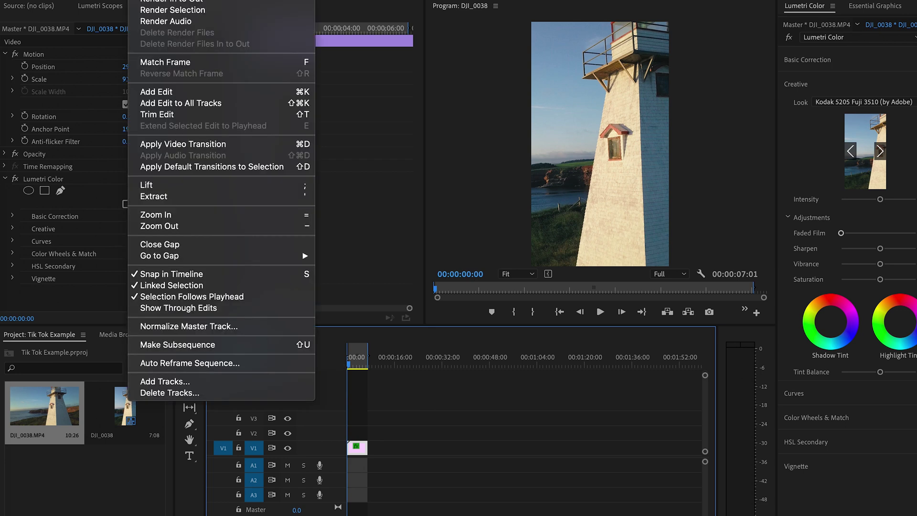
{"action": "left_click", "coordinate": [155, 1]}
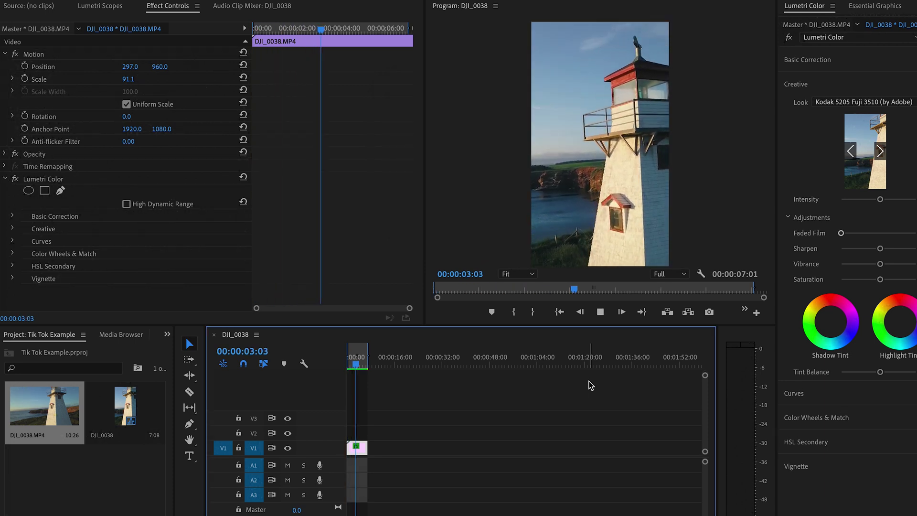
{"action": "left_click", "coordinate": [600, 313]}
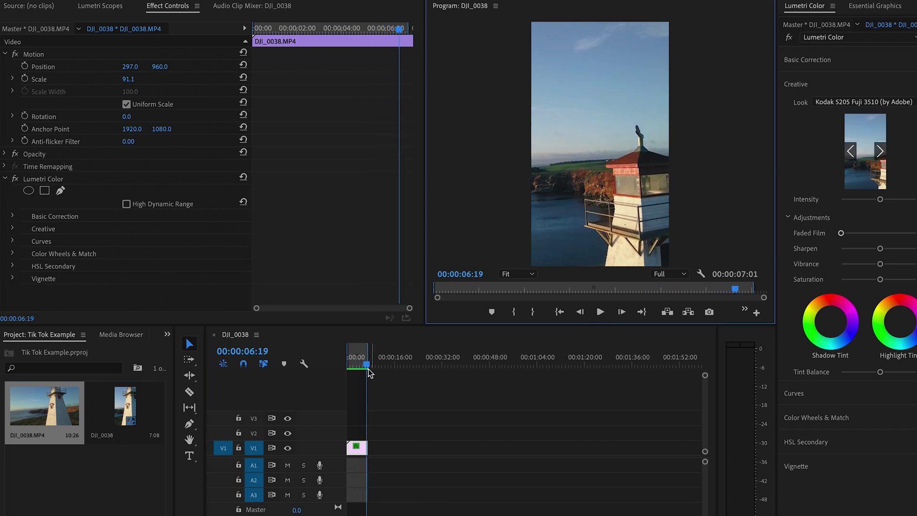
{"action": "left_click_drag", "start_coordinate": [364, 364], "coordinate": [348, 364]}
{"action": "left_click", "coordinate": [19, 0]}
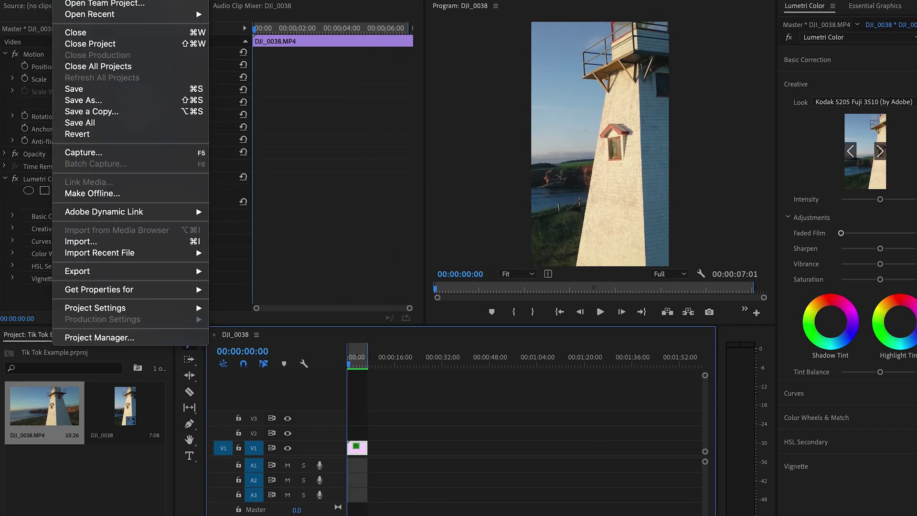
Open the H.264 Export Settings via Export > Media and move the dialog aside.
{"action": "mouse_move", "coordinate": [124, 272]}
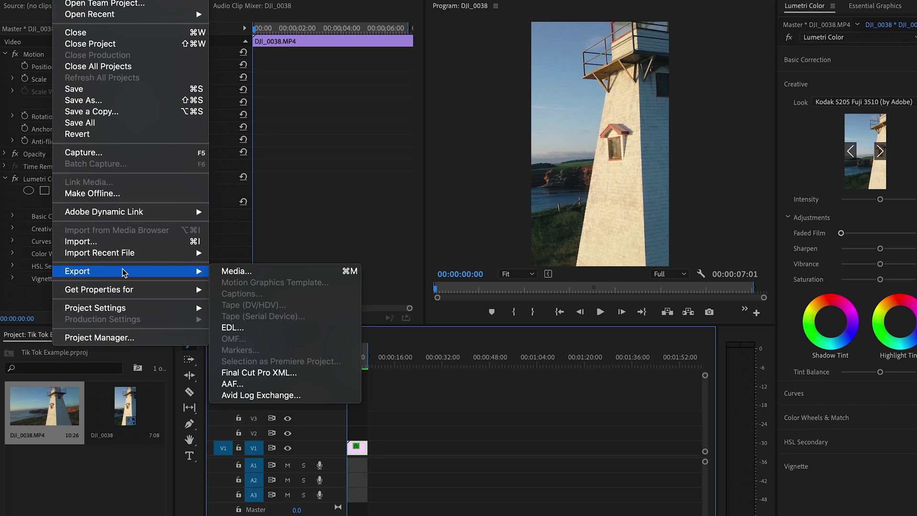
{"action": "left_click", "coordinate": [228, 271]}
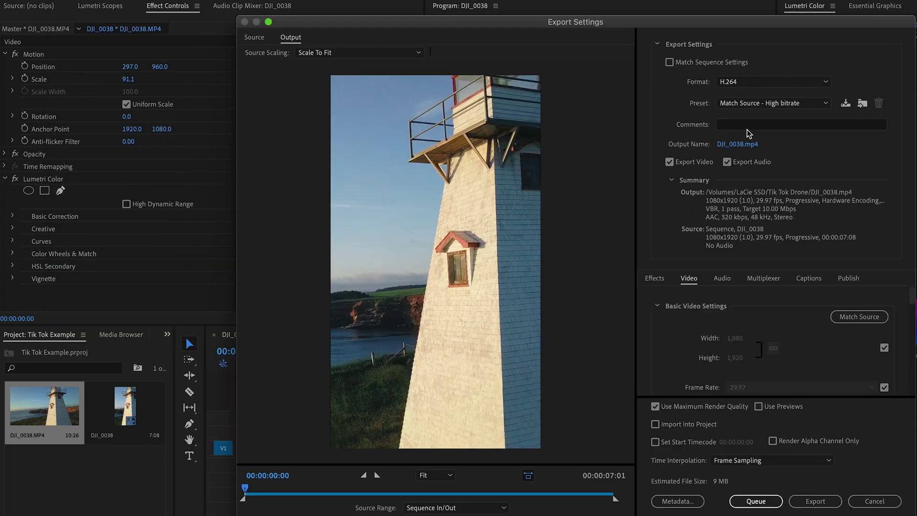
{"action": "left_click_drag", "start_coordinate": [717, 24], "coordinate": [539, 35]}
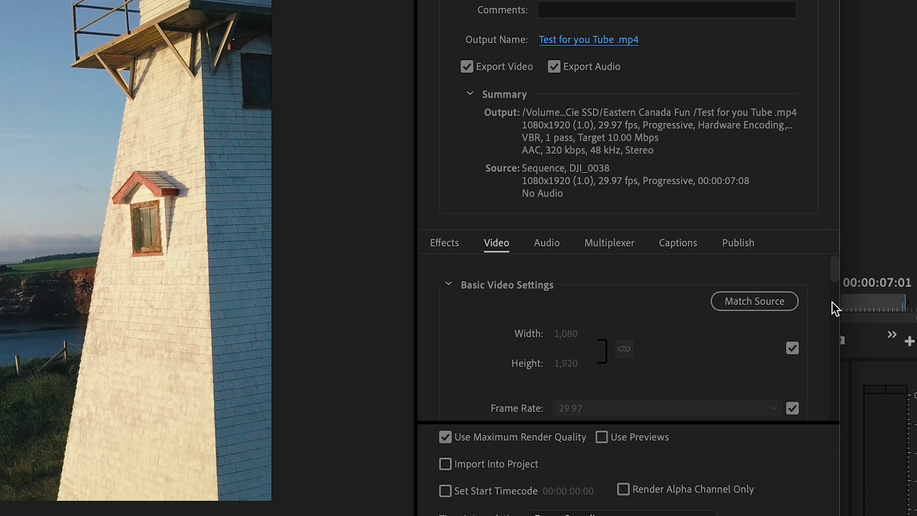
Tick Render at Maximum Depth and unlink the H.264 Profile setting from the source.
{"action": "scroll", "coordinate": [832, 303], "scroll_direction": "down", "scroll_amount": 5}
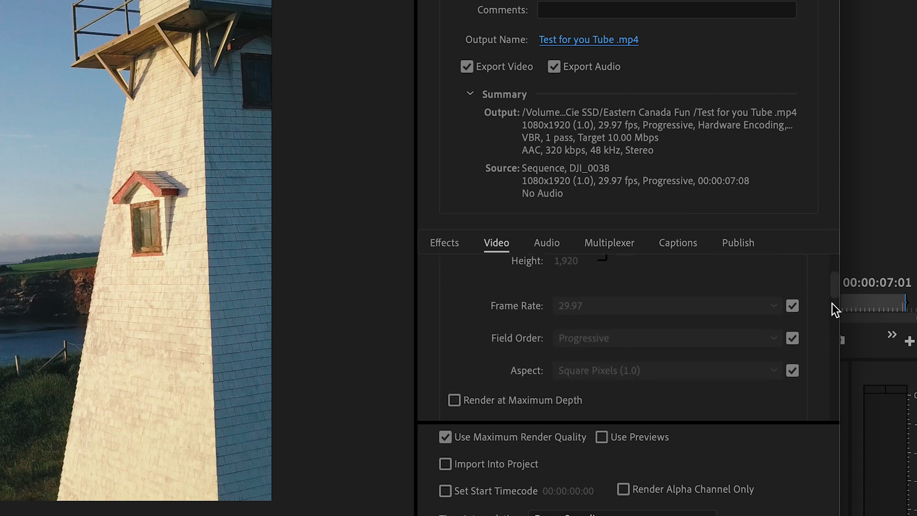
{"action": "scroll", "coordinate": [832, 303], "scroll_direction": "up", "scroll_amount": 4}
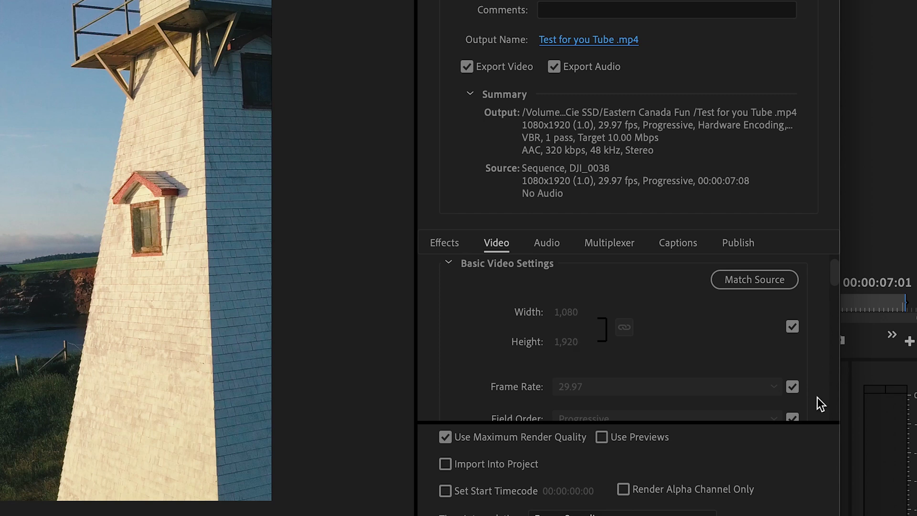
{"action": "scroll", "coordinate": [817, 398], "scroll_direction": "down", "scroll_amount": 4}
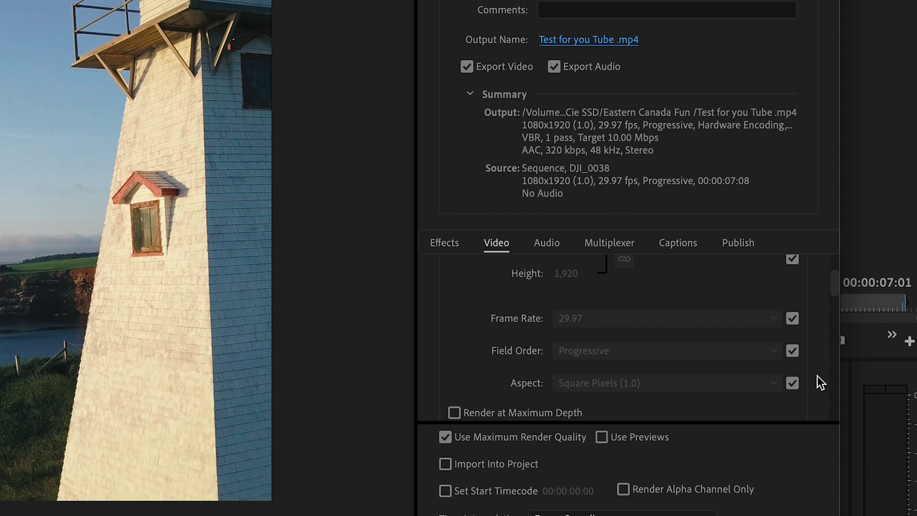
{"action": "scroll", "coordinate": [819, 382], "scroll_direction": "down", "scroll_amount": 1}
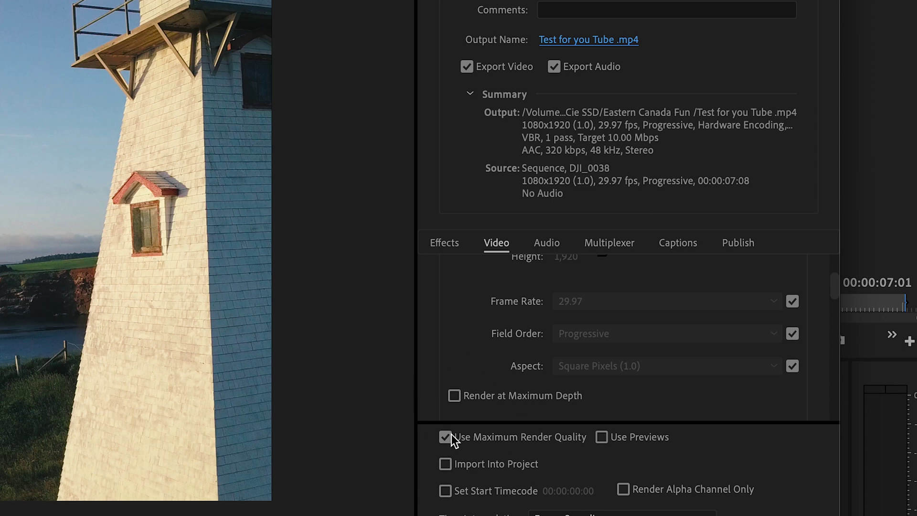
{"action": "left_click", "coordinate": [454, 396]}
{"action": "scroll", "coordinate": [821, 393], "scroll_direction": "down", "scroll_amount": 5}
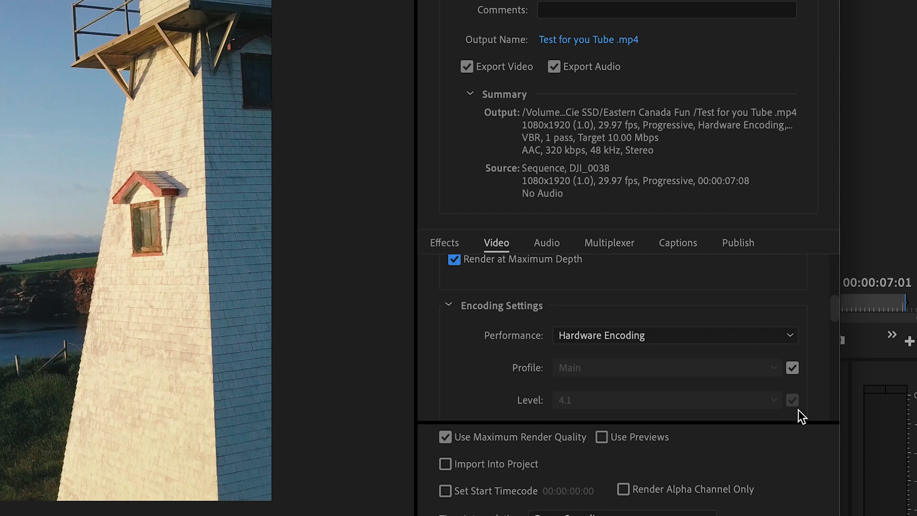
{"action": "left_click", "coordinate": [791, 366]}
Choose High from the H.264 Profile dropdown and scroll down to Bitrate Settings.
{"action": "left_click", "coordinate": [772, 371]}
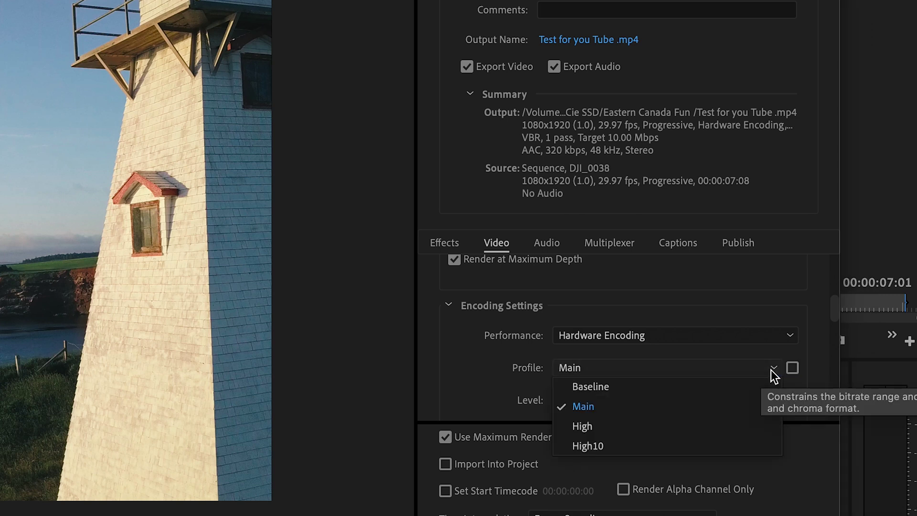
{"action": "left_click", "coordinate": [743, 424]}
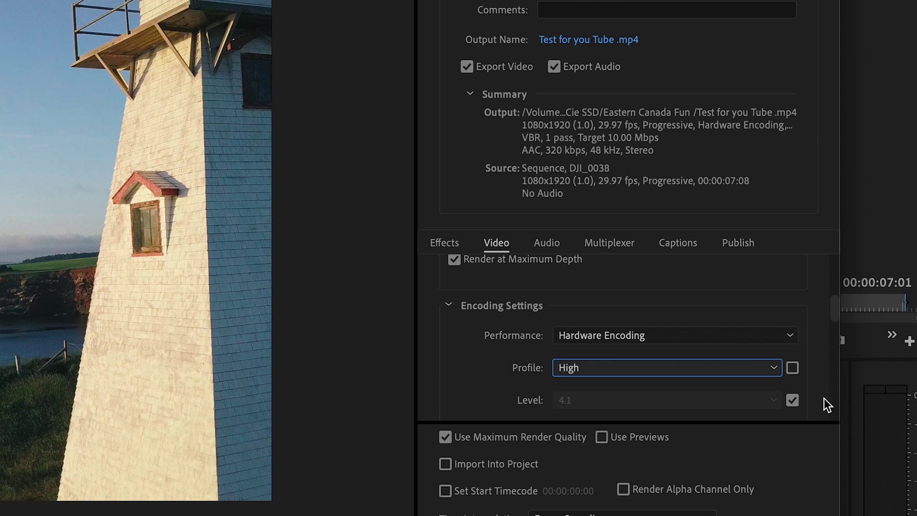
{"action": "scroll", "coordinate": [823, 398], "scroll_direction": "down", "scroll_amount": 2}
{"action": "scroll", "coordinate": [823, 398], "scroll_direction": "down", "scroll_amount": 7}
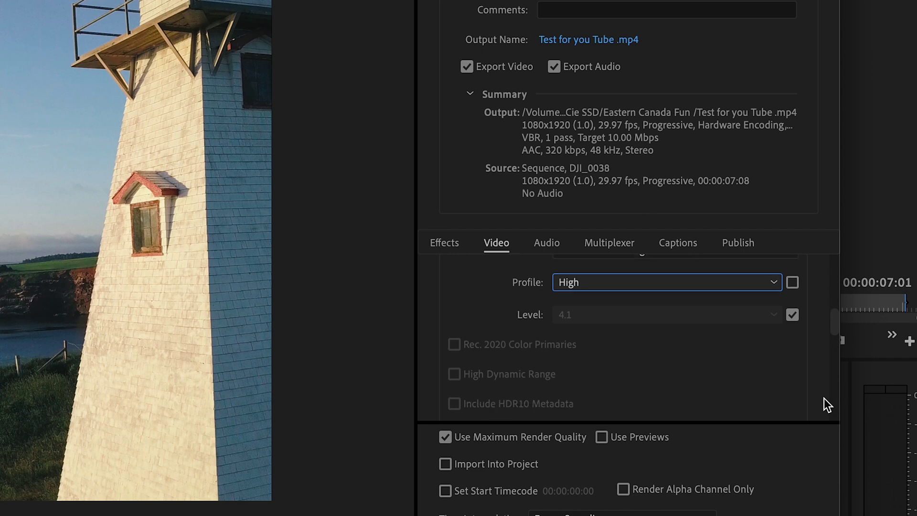
{"action": "scroll", "coordinate": [823, 398], "scroll_direction": "down", "scroll_amount": 2}
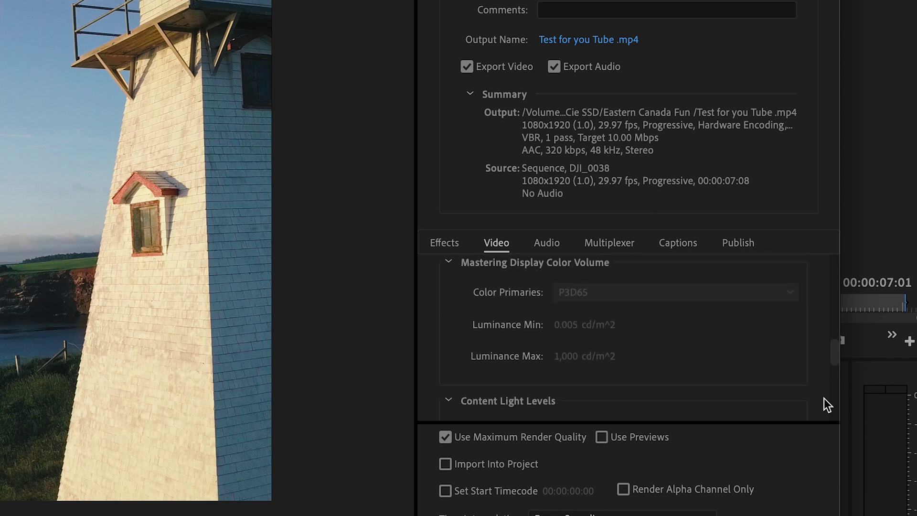
{"action": "scroll", "coordinate": [824, 398], "scroll_direction": "down", "scroll_amount": 4}
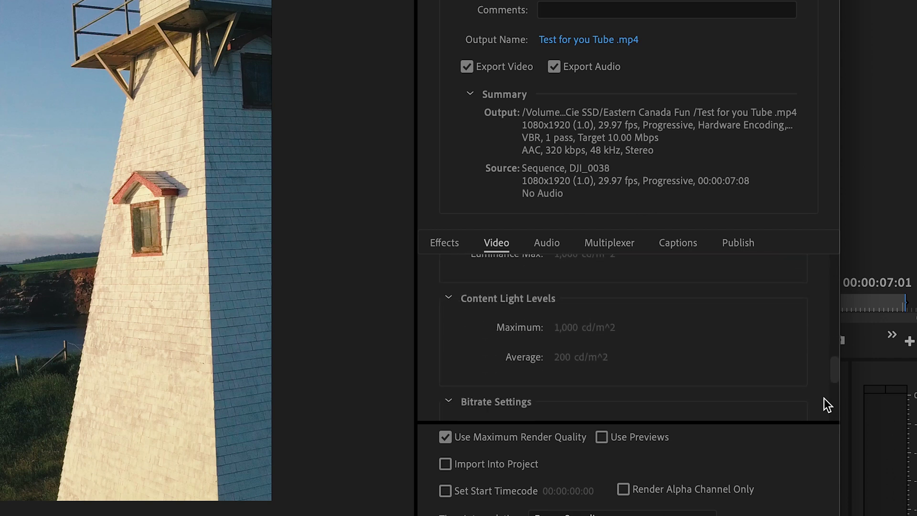
{"action": "scroll", "coordinate": [824, 399], "scroll_direction": "down", "scroll_amount": 5}
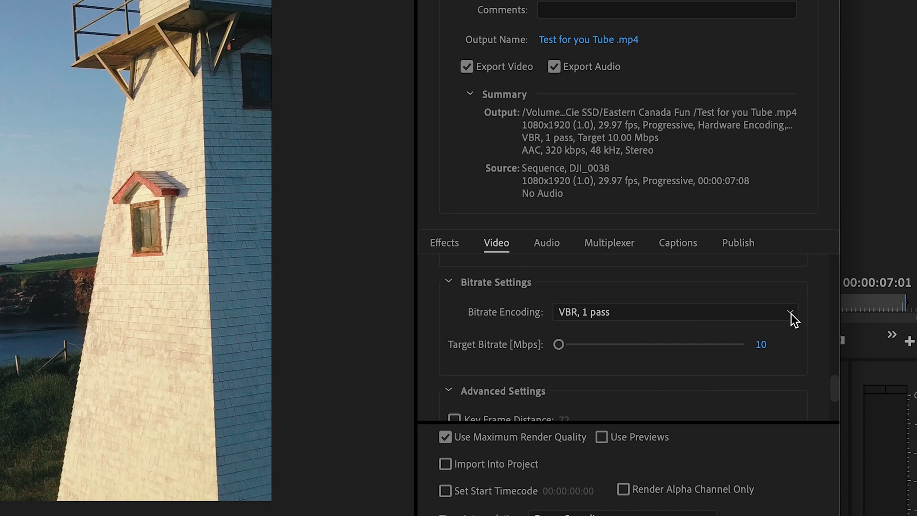
Set Bitrate Encoding to VBR, 2 pass with Target and Maximum Bitrate at 8.5 Mbps.
{"action": "left_click", "coordinate": [790, 314]}
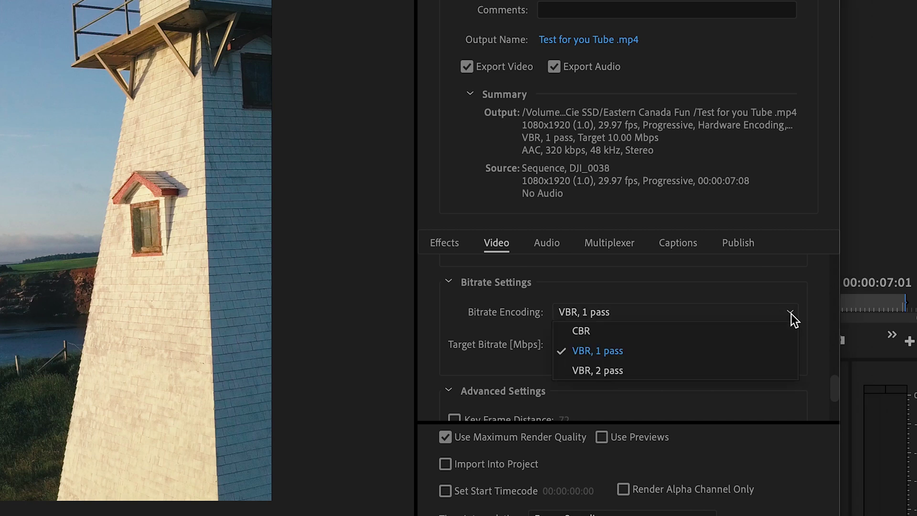
{"action": "left_click", "coordinate": [746, 369]}
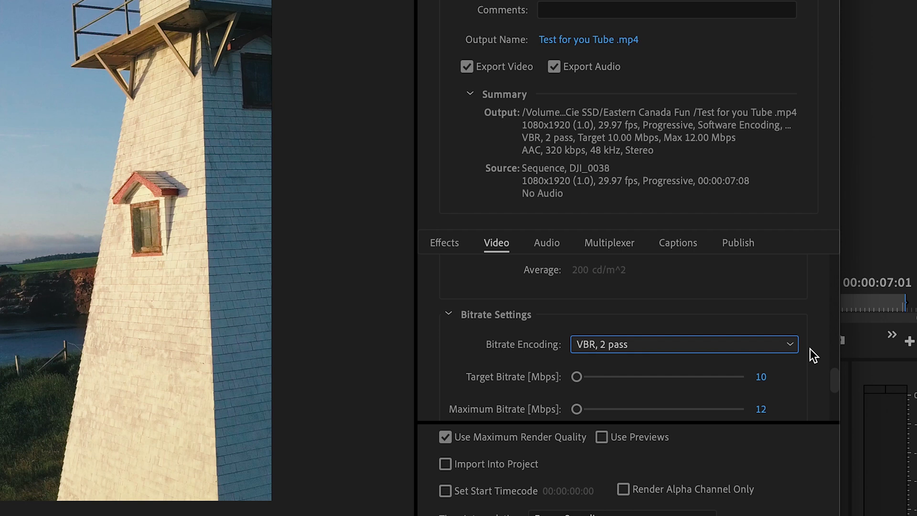
{"action": "left_click", "coordinate": [762, 377]}
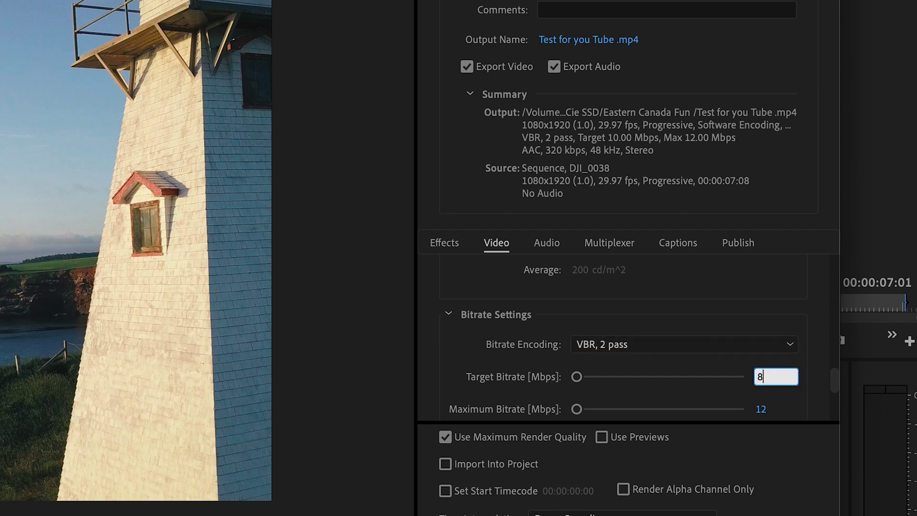
{"action": "type", "text": "8,"}
{"action": "type", "text": "5"}
{"action": "left_click", "coordinate": [759, 409]}
{"action": "type", "text": "8.5"}
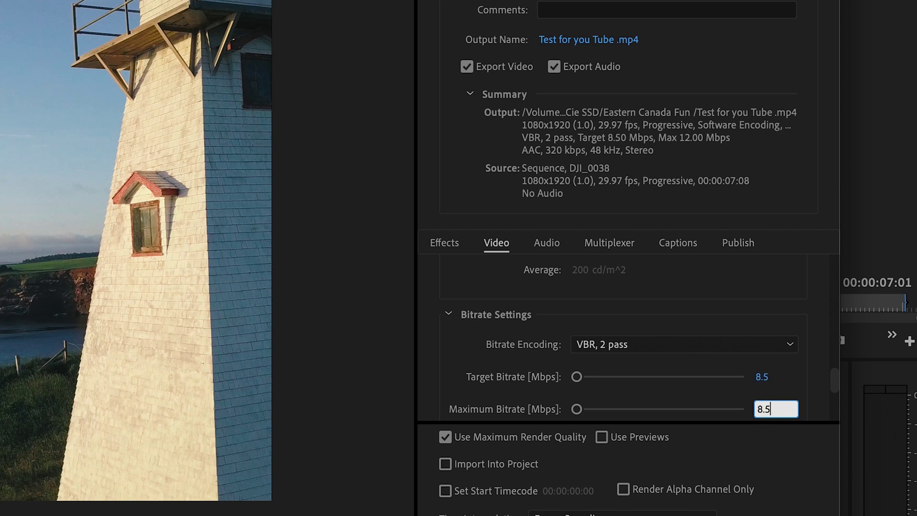
{"action": "key", "text": "Return"}
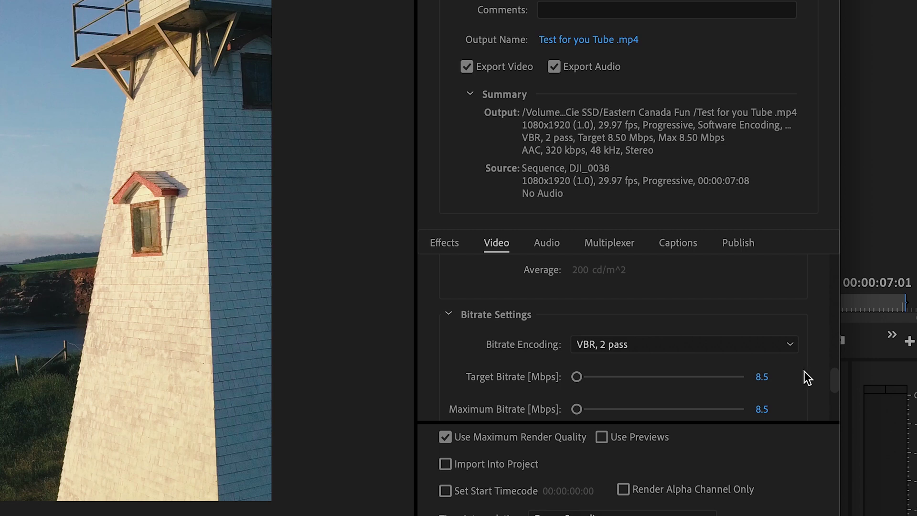
Set Target Bitrate and Maximum Bitrate both to 10 Mbps, keeping VBR 2-pass encoding.
{"action": "left_click", "coordinate": [762, 376]}
{"action": "type", "text": "10"}
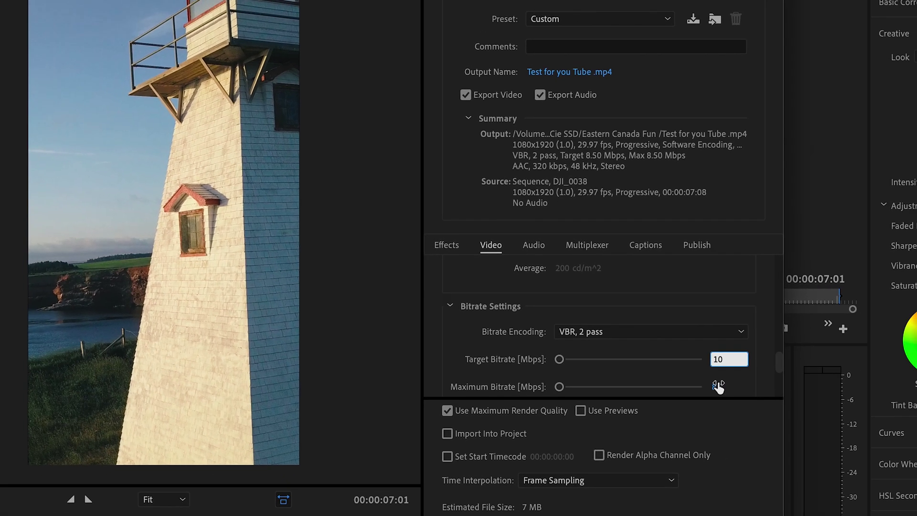
{"action": "left_click", "coordinate": [717, 386]}
{"action": "type", "text": "10"}
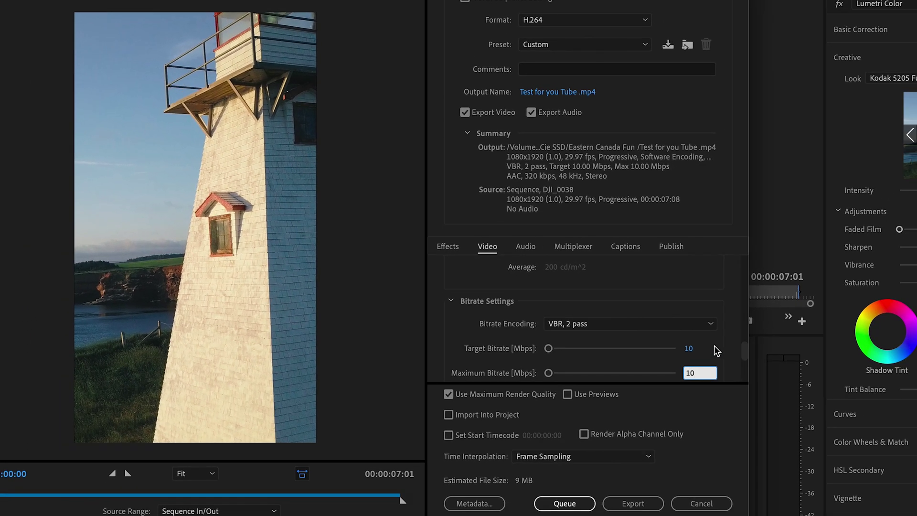
{"action": "key", "text": "Return"}
{"action": "scroll", "coordinate": [730, 350], "scroll_direction": "down", "scroll_amount": 5}
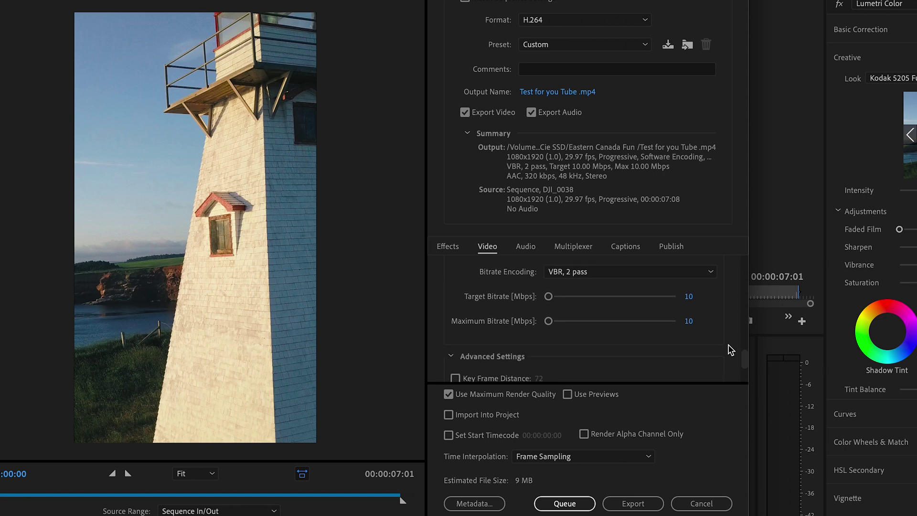